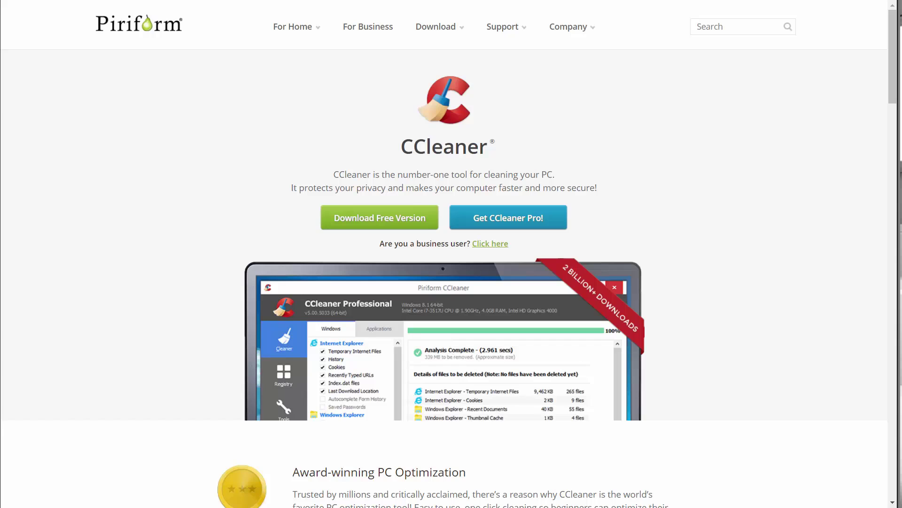
pyautogui.scroll(-15, 709, 256)
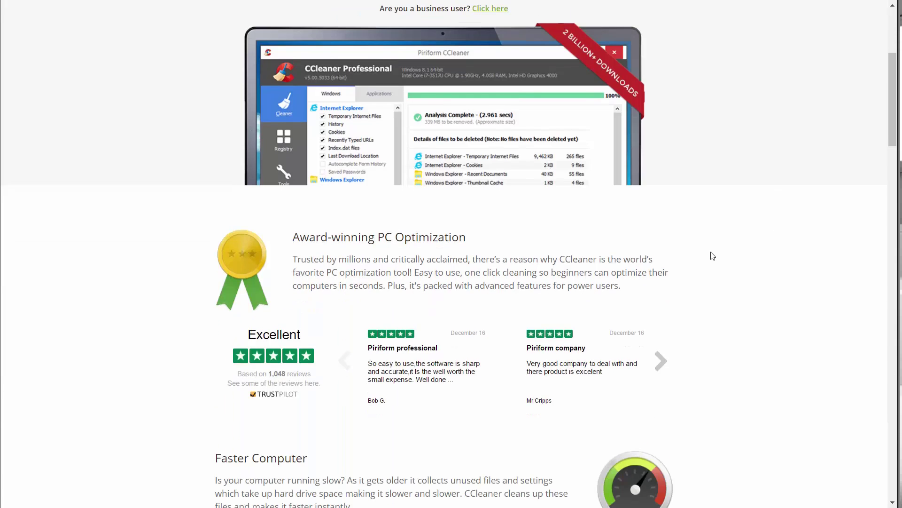
pyautogui.scroll(-9, 711, 256)
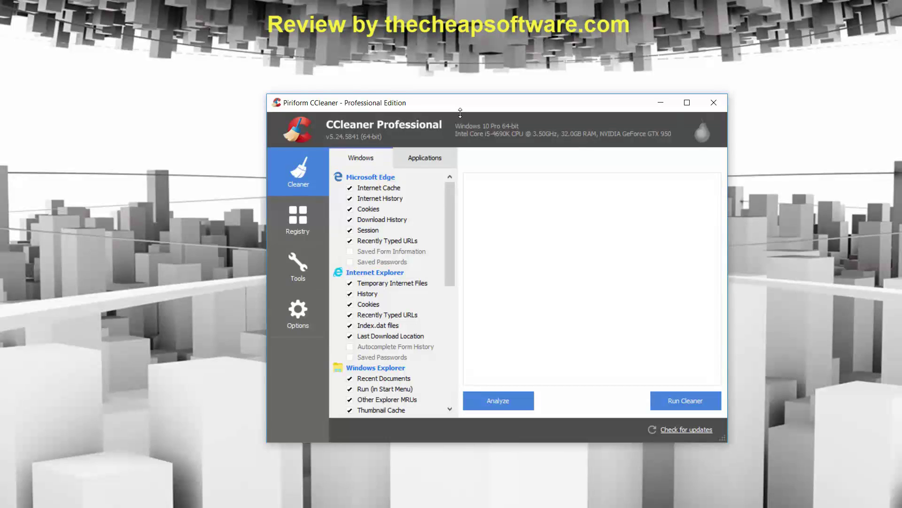
# Step: Exclude Other Explorer MRUs from the Windows Explorer items to clean
pyautogui.scroll(-2, 393, 294)
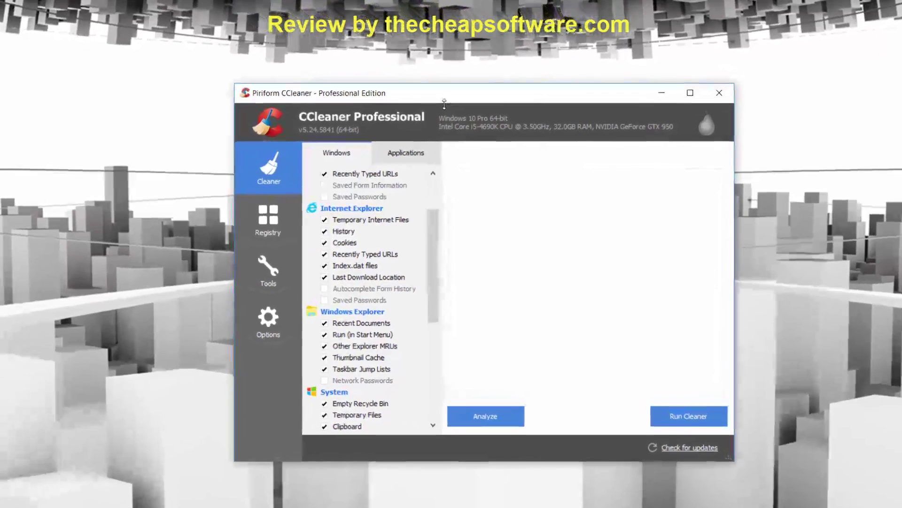
pyautogui.scroll(-2, 393, 293)
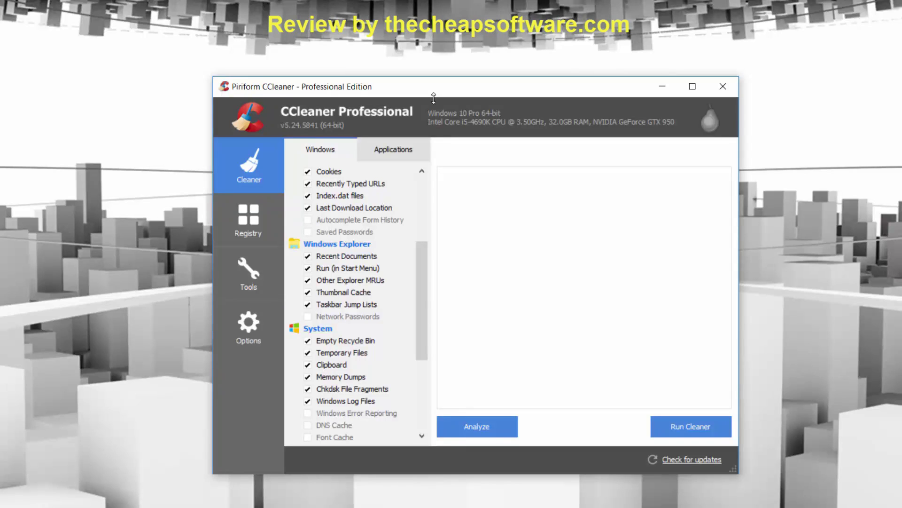
pyautogui.click(350, 281)
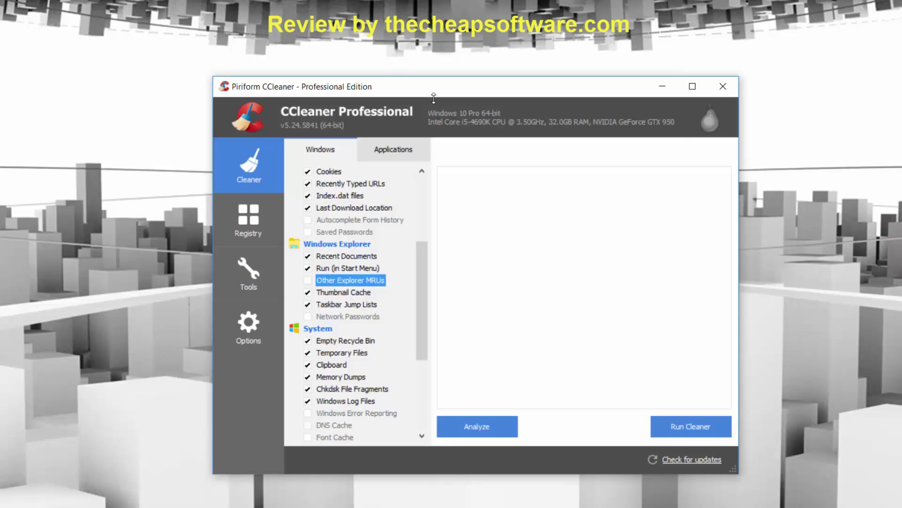
pyautogui.press('Down')
pyautogui.press('Down')
pyautogui.press('Down')
pyautogui.press('Down')
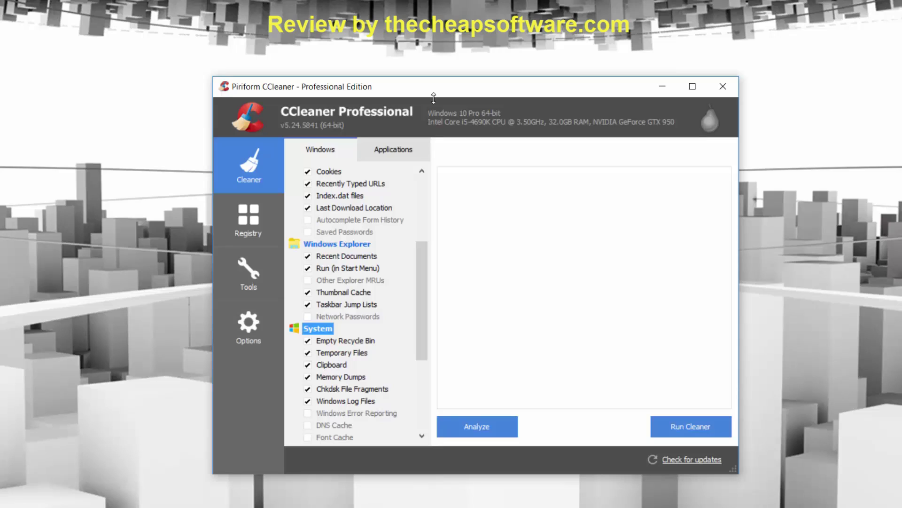
# Step: Enable Windows Event Logs, Old Prefetch data, Menu Order Cache, Tray Notifications Cache and Window Size/Location Cache in the Advanced group, accepting the warnings
pyautogui.scroll(-5, 434, 97)
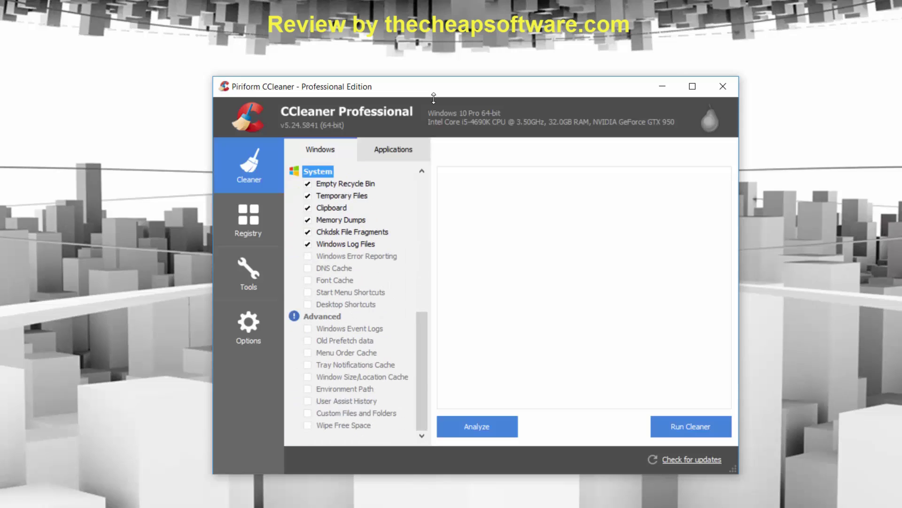
pyautogui.click(322, 315)
pyautogui.click(307, 328)
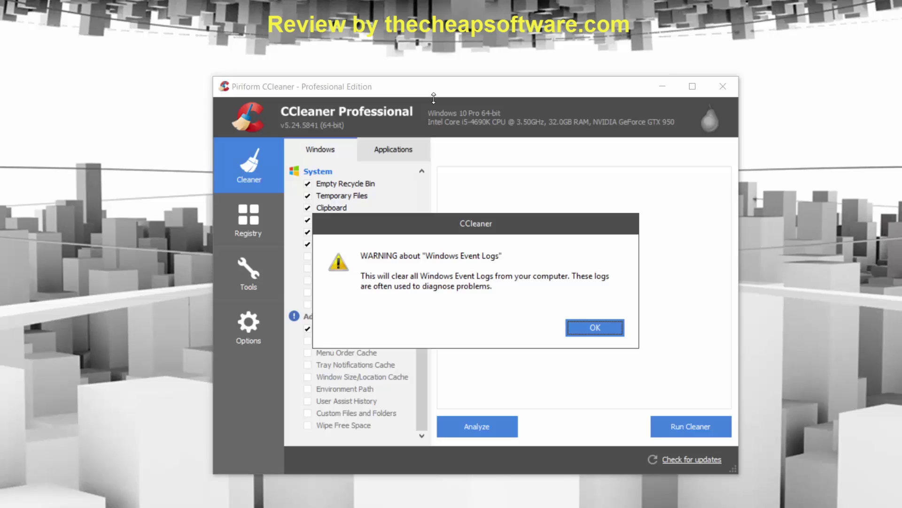
pyautogui.click(595, 328)
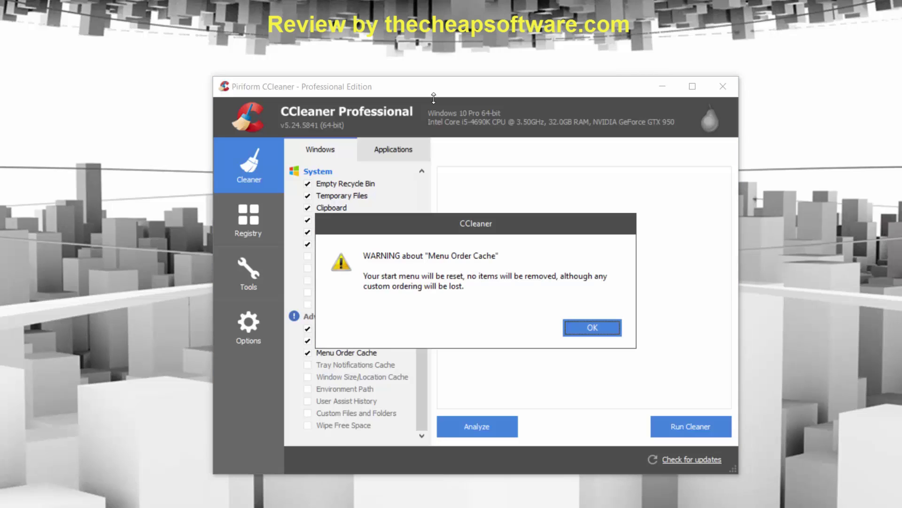
pyautogui.press('Return')
pyautogui.press('Down')
pyautogui.press('space')
pyautogui.press('Return')
pyautogui.press('Down')
pyautogui.press('space')
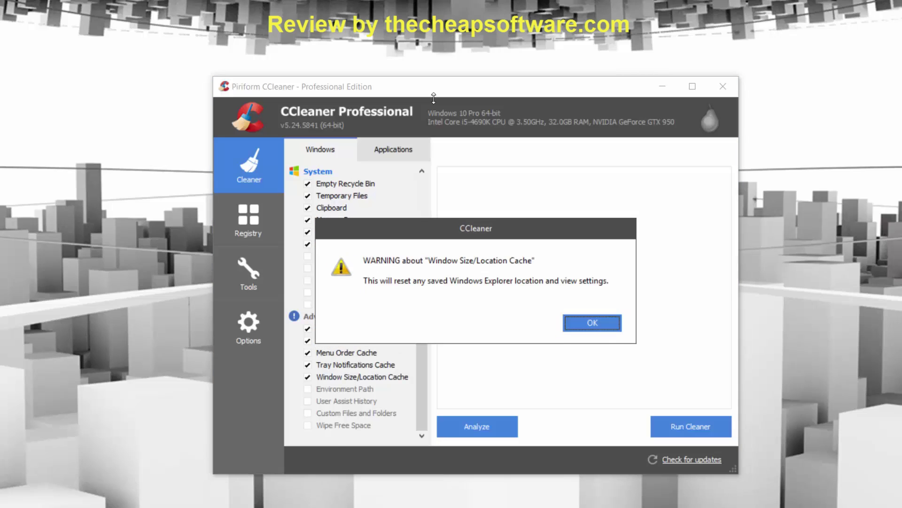
pyautogui.press('Return')
# Step: Enable Environment Path, User Assist History, Custom Files and Folders and Wipe Free Space in the Advanced group, accepting the warnings
pyautogui.press('Down')
pyautogui.press('space')
pyautogui.press('Down')
pyautogui.press('space')
pyautogui.press('Return')
pyautogui.press('Down')
pyautogui.press('space')
pyautogui.press('Down')
pyautogui.press('space')
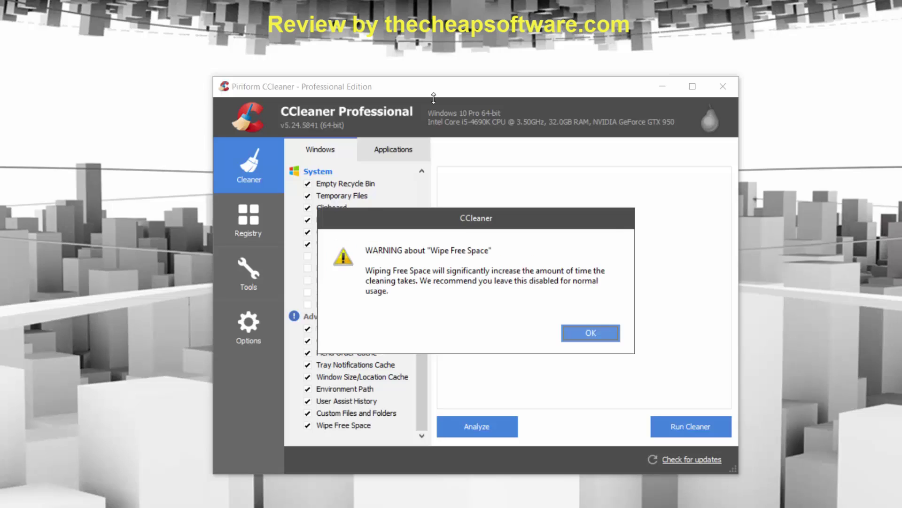
pyautogui.press('Return')
# Step: Disable the Advanced items from Windows Event Logs through Environment Path
pyautogui.press('Down')
pyautogui.press('space')
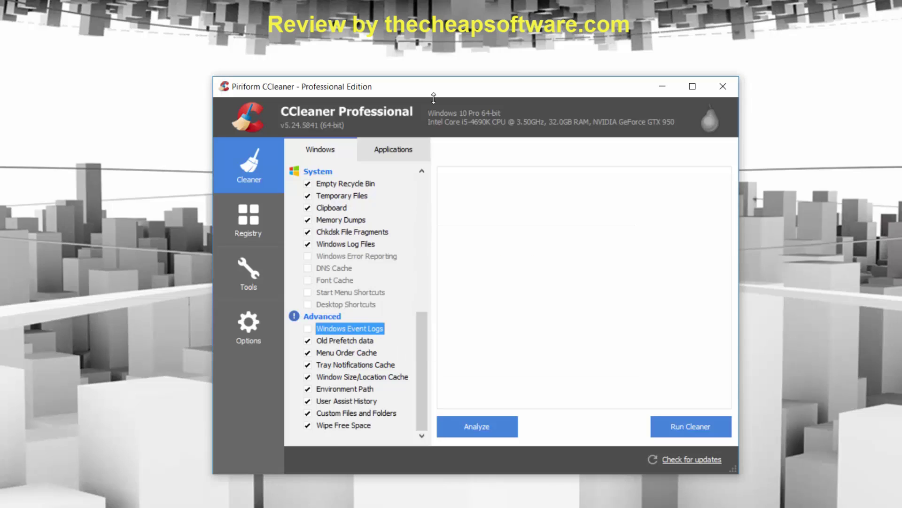
pyautogui.press('Down')
pyautogui.press('space')
pyautogui.press('Down')
pyautogui.press('space')
pyautogui.press('Down')
pyautogui.press('space')
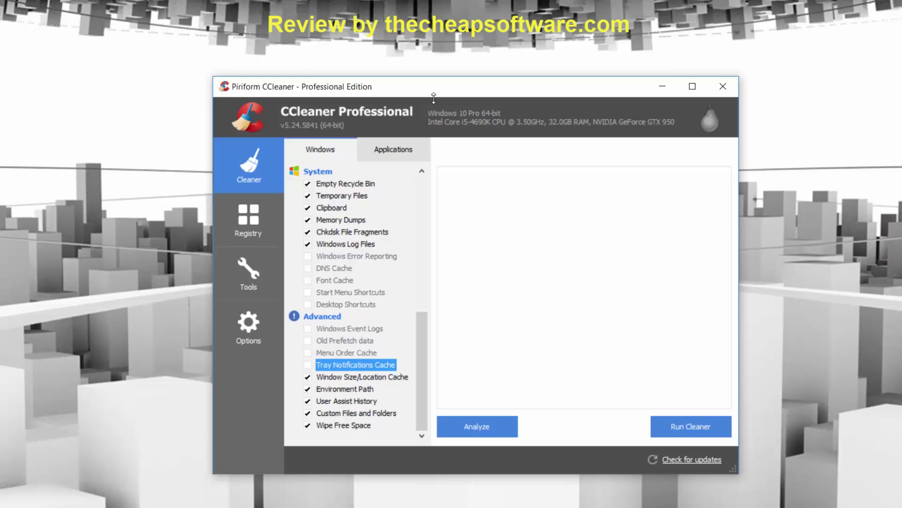
pyautogui.press('Down')
pyautogui.press('space')
pyautogui.press('Down')
pyautogui.press('space')
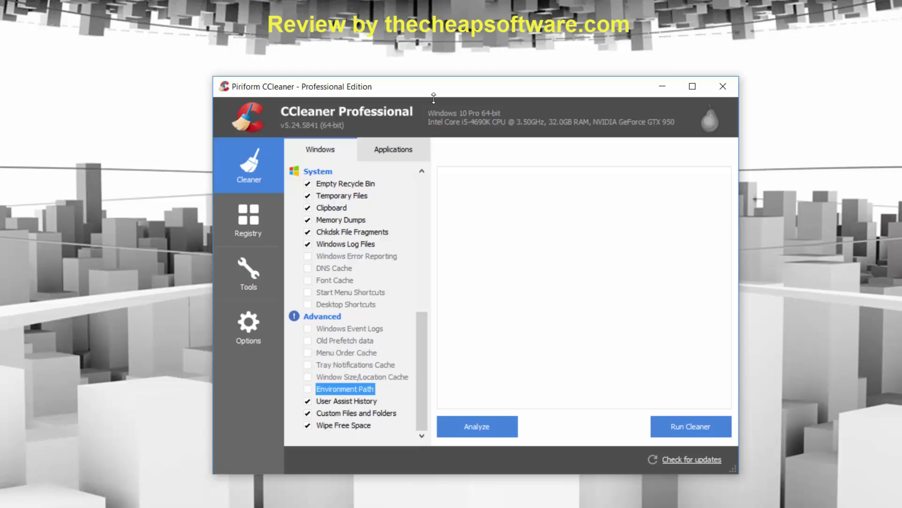
# Step: Disable User Assist History, Wipe Free Space and Custom Files and Folders in the Advanced group
pyautogui.press('Down')
pyautogui.press('space')
pyautogui.press('Down')
pyautogui.press('Down')
pyautogui.press('space')
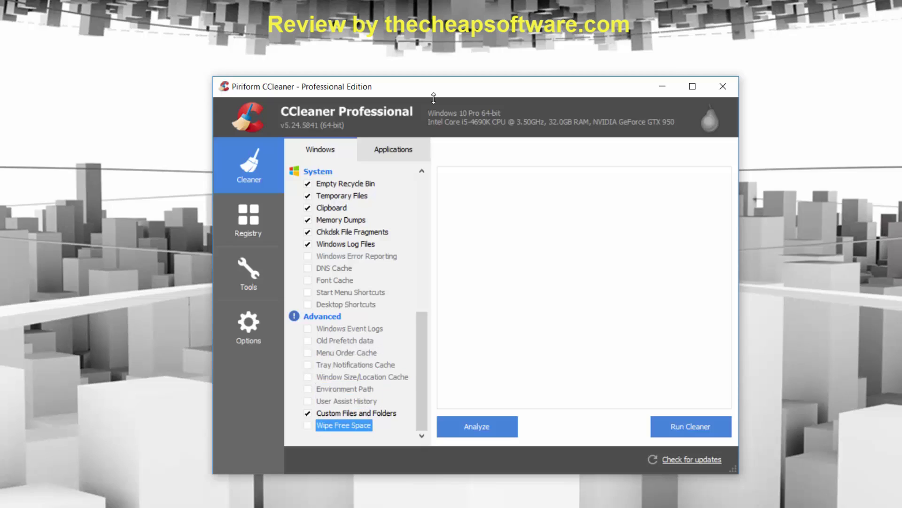
pyautogui.press('Up')
pyautogui.press('space')
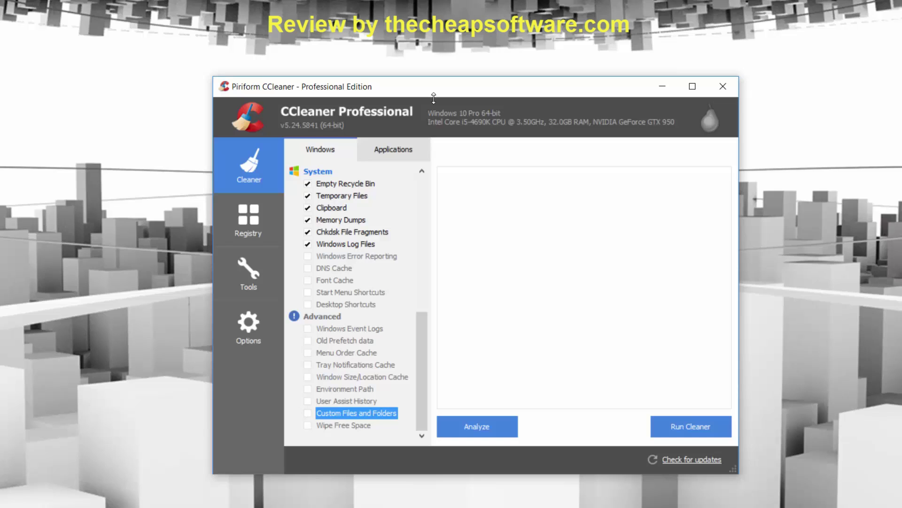
# Step: In the application cleaning items, exclude Google Chrome's Internet History, Cookies, Download History, Last Download Location and Session
pyautogui.scroll(9, 433, 98)
pyautogui.click(393, 150)
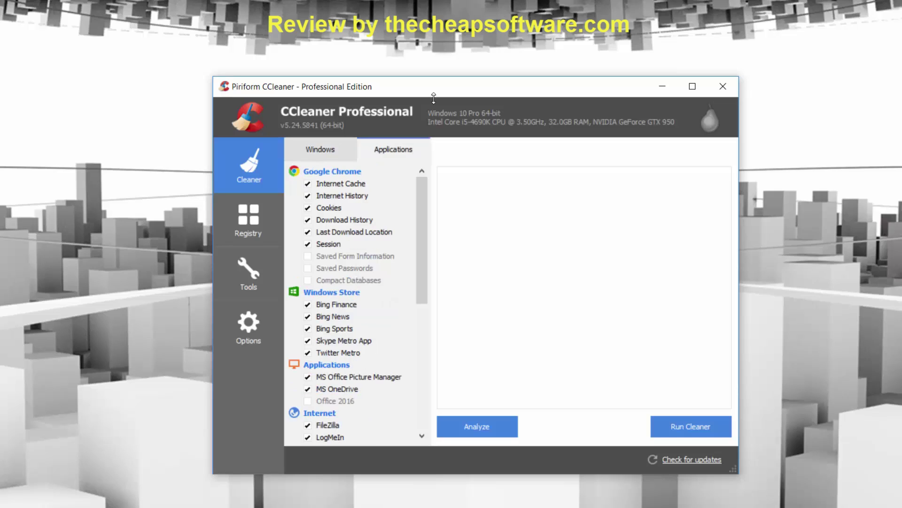
pyautogui.click(343, 195)
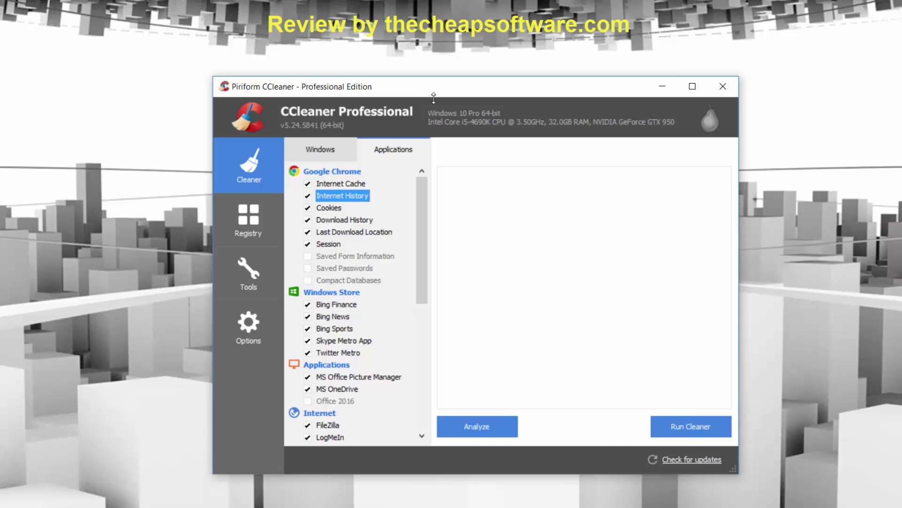
pyautogui.press('space')
pyautogui.press('Down')
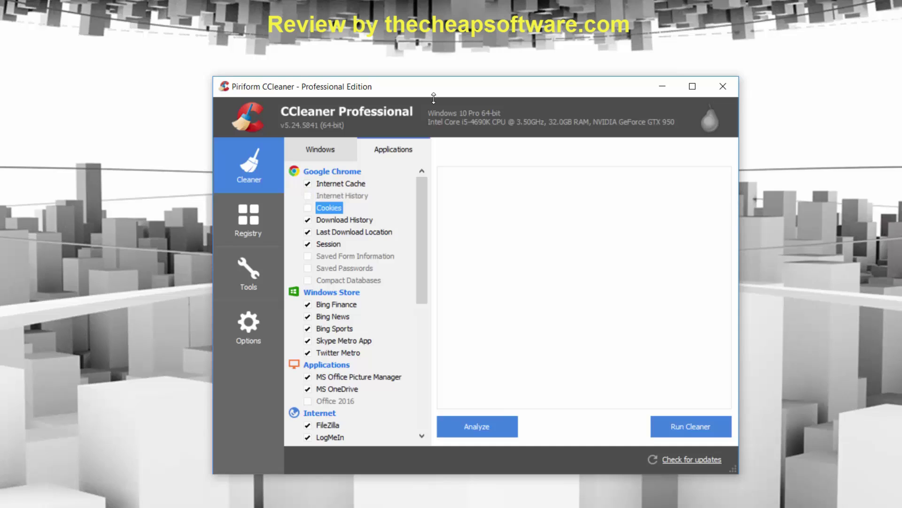
pyautogui.press('Down')
pyautogui.press('space')
pyautogui.press('Down')
pyautogui.press('space')
pyautogui.press('Down')
pyautogui.press('space')
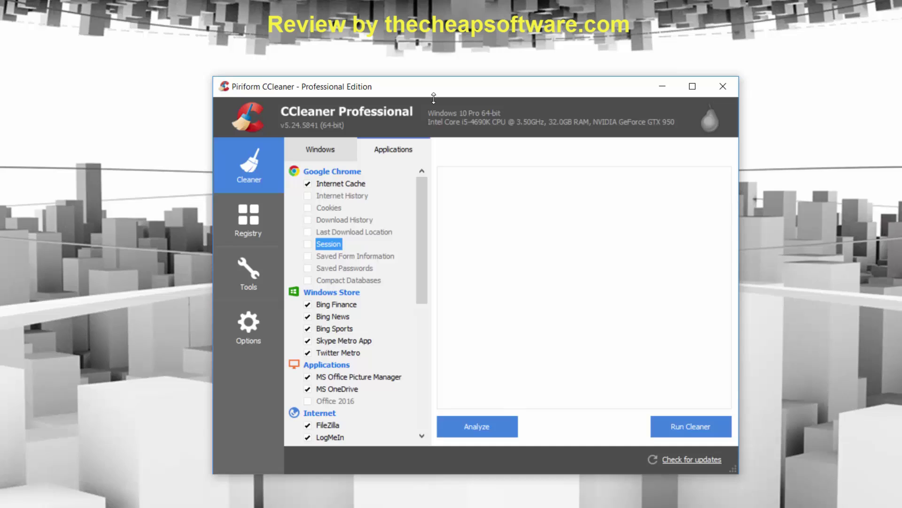
# Step: Exclude Remote Desktop from the Windows group of the application cleaning items
pyautogui.scroll(-3, 434, 97)
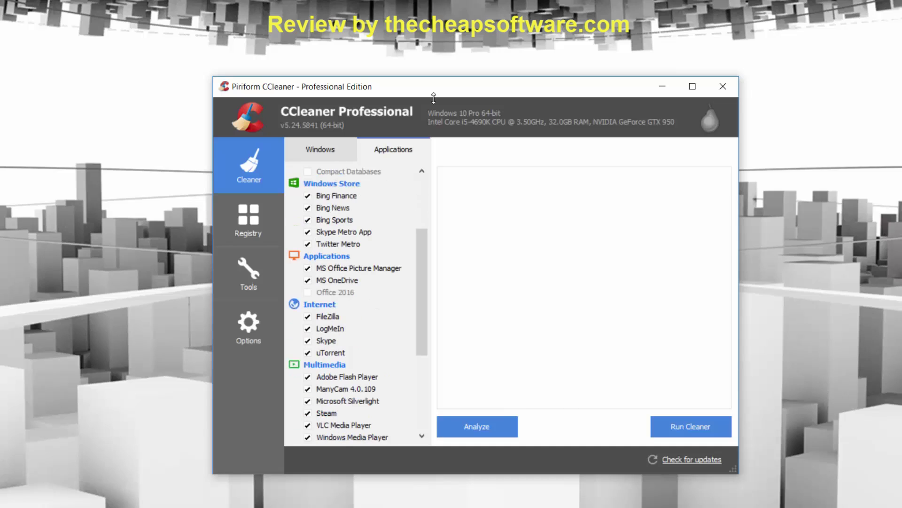
pyautogui.scroll(-1, 433, 98)
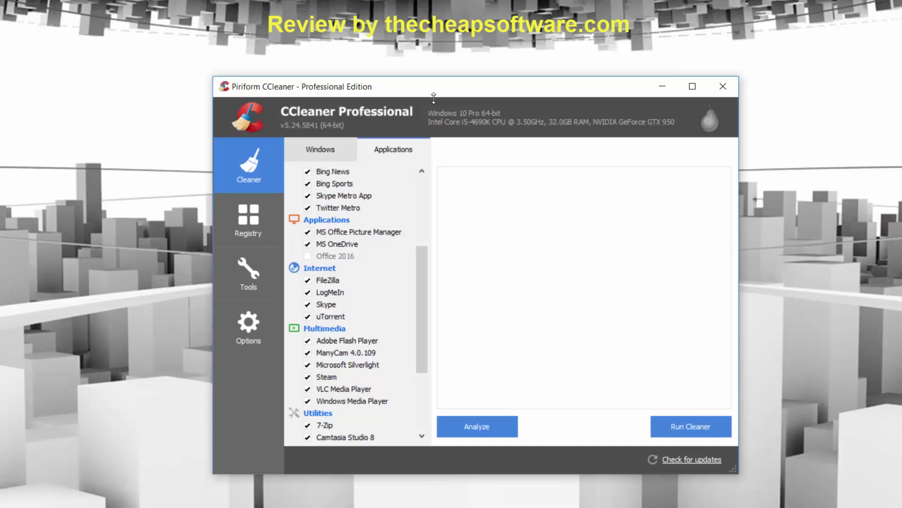
pyautogui.scroll(-1, 433, 98)
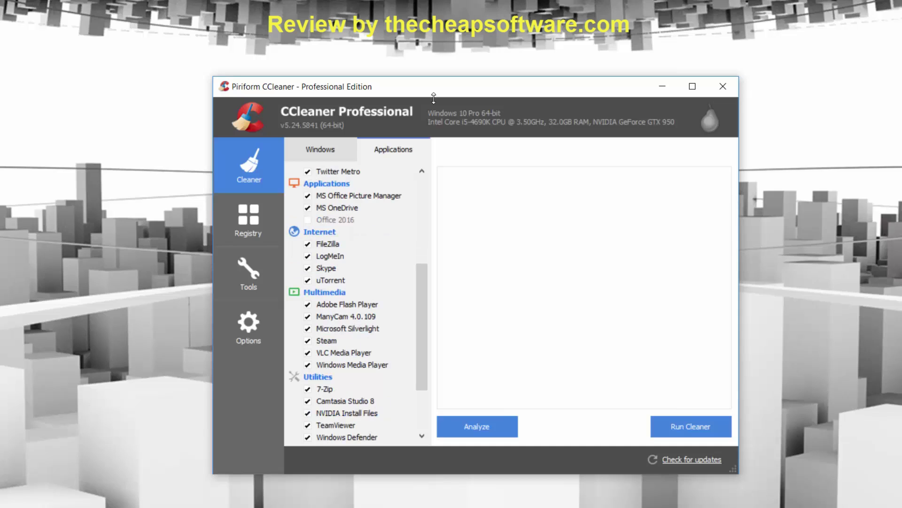
pyautogui.scroll(-2, 433, 98)
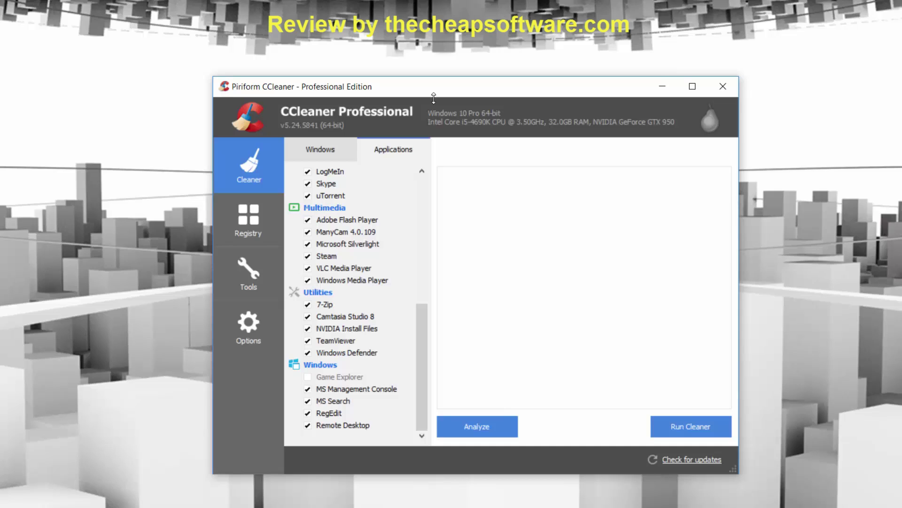
pyautogui.click(308, 425)
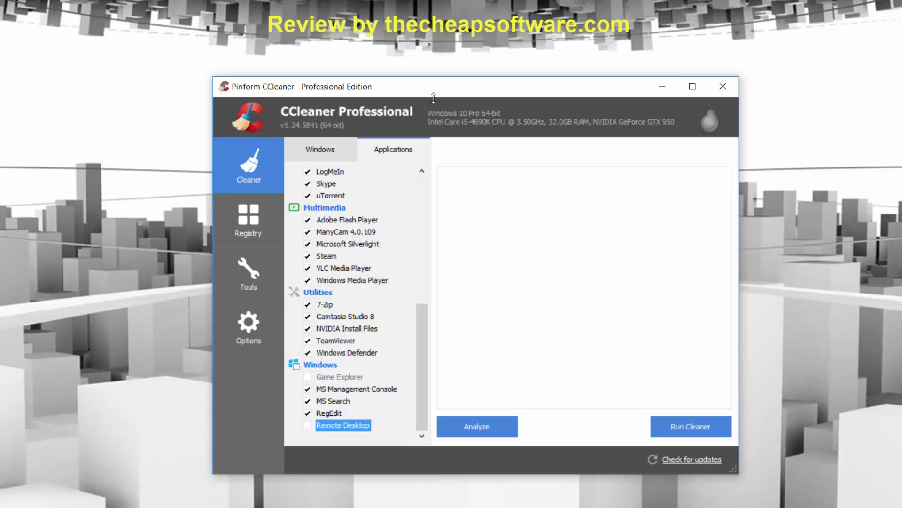
pyautogui.scroll(7, 434, 98)
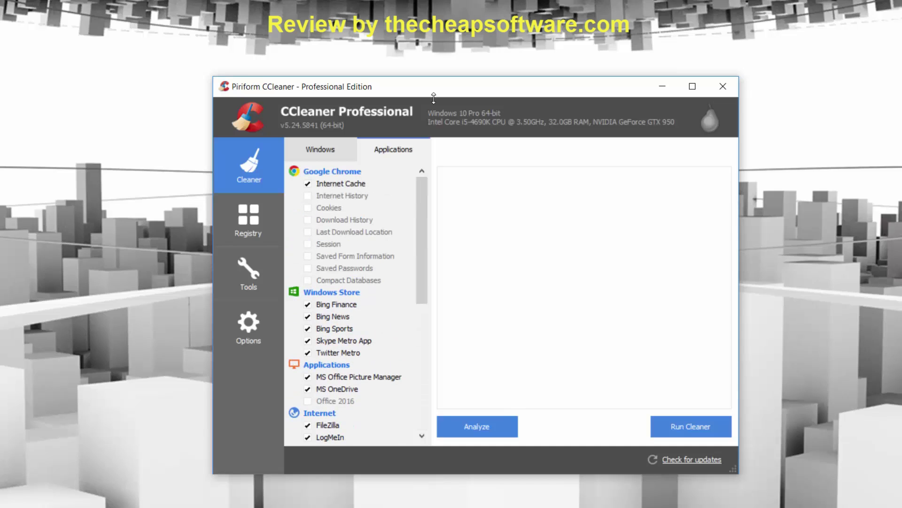
# Step: Analyze the selected cleaning items without closing Google Chrome, and run the cleaner, approving the permanent file deletion
pyautogui.press('Tab')
pyautogui.press('Tab')
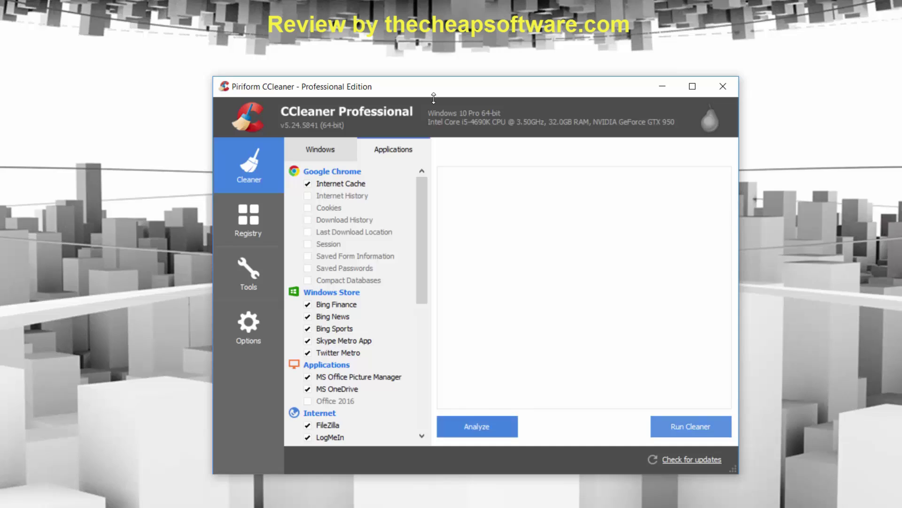
pyautogui.press('Tab')
pyautogui.press('Tab')
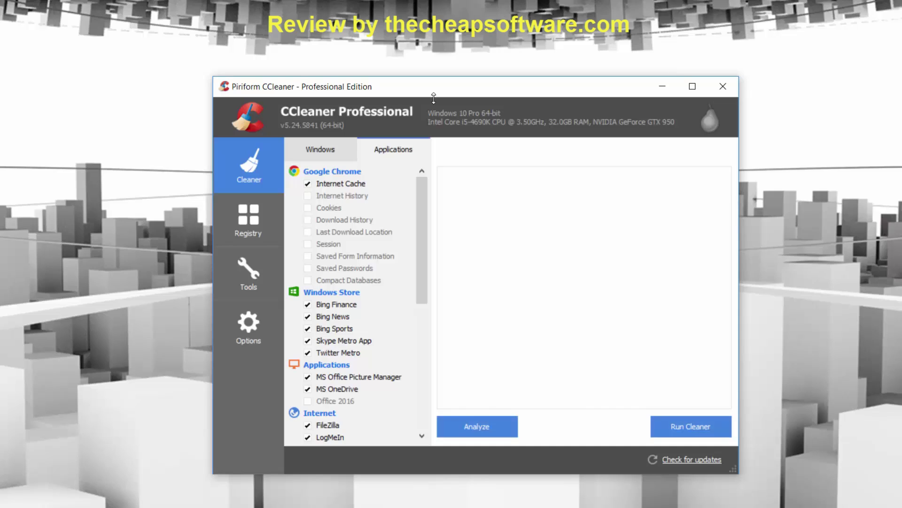
pyautogui.press('Return')
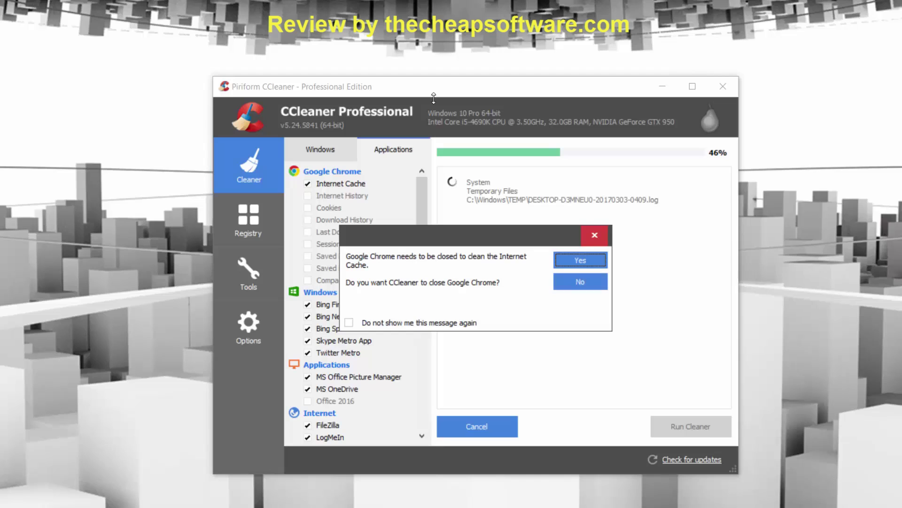
pyautogui.press('Tab')
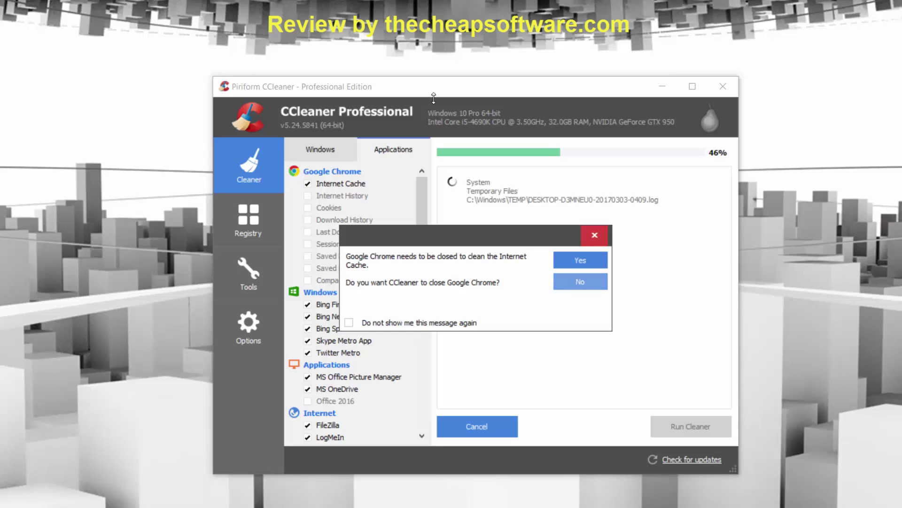
pyautogui.press('Return')
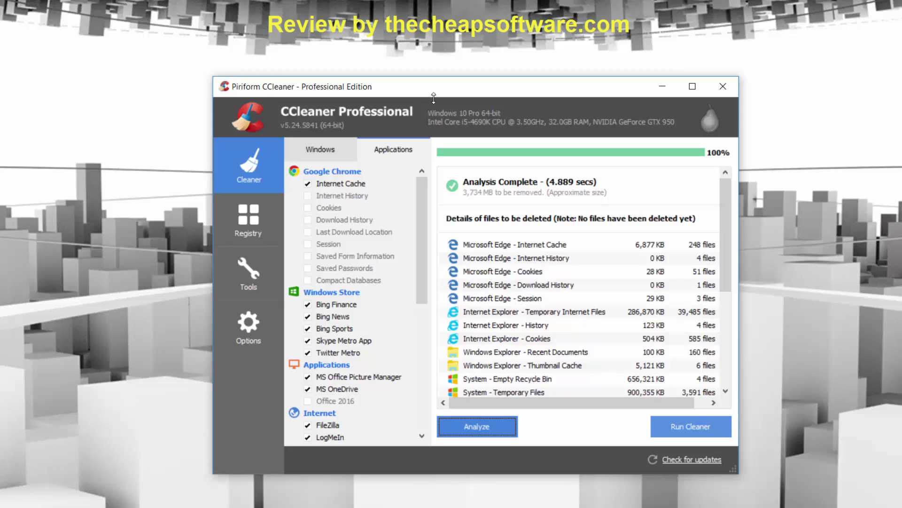
pyautogui.click(691, 426)
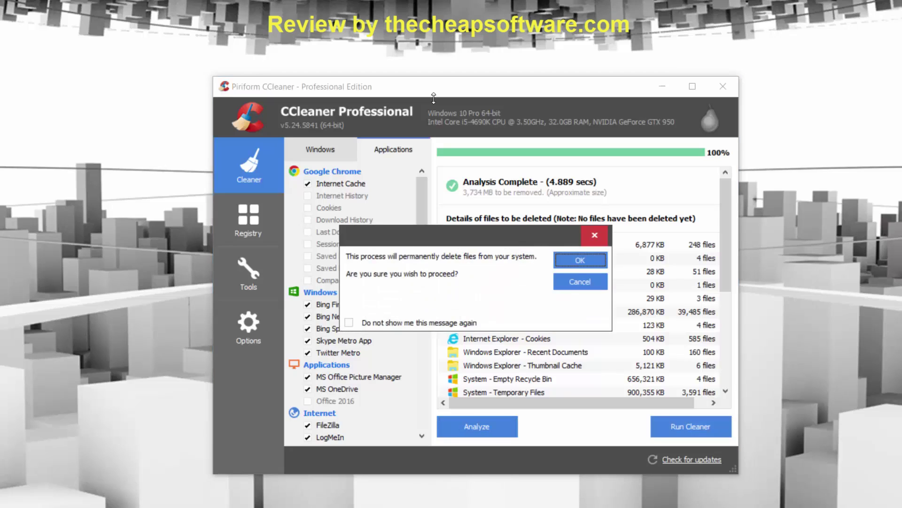
pyautogui.press('Return')
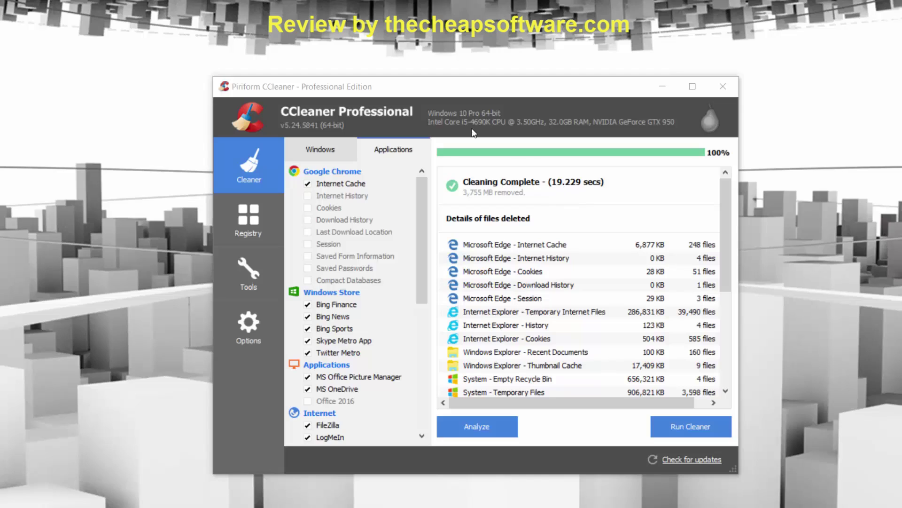
# Step: Scan the registry for issues with all Registry Cleaner categories enabled
pyautogui.click(250, 216)
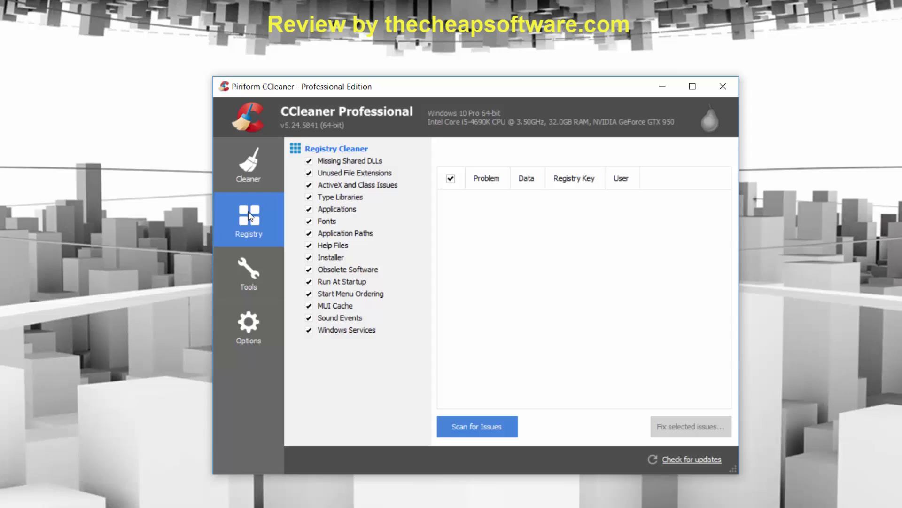
pyautogui.press('Return')
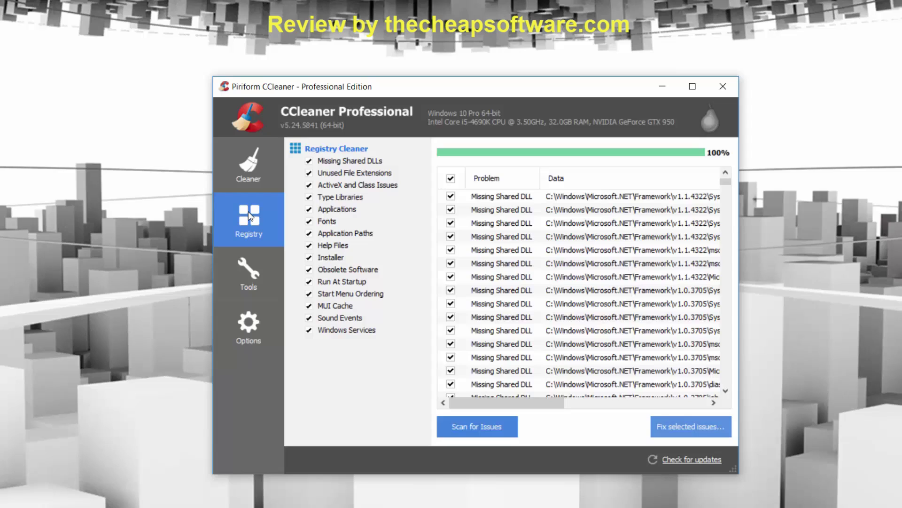
# Step: Fix all selected registry issues without backing up the registry changes, check the preceding fixed issue, and close the issue details
pyautogui.press('Return')
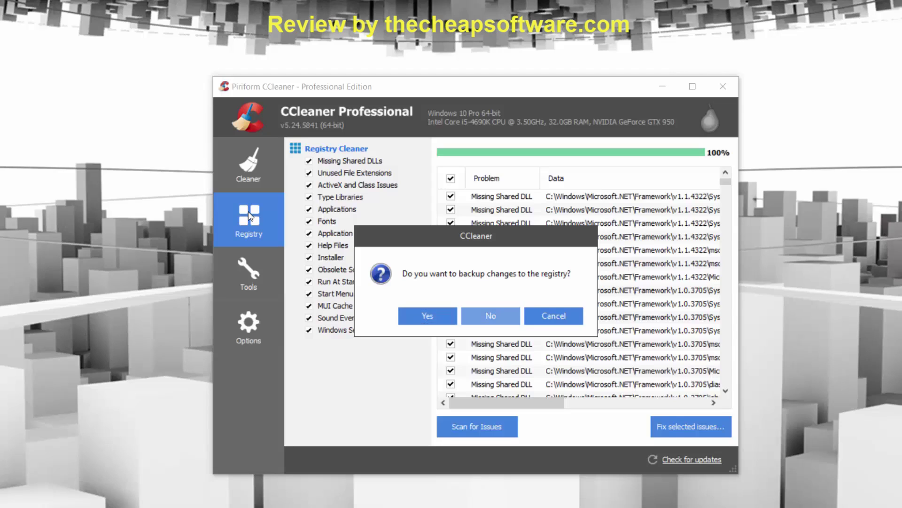
pyautogui.click(490, 316)
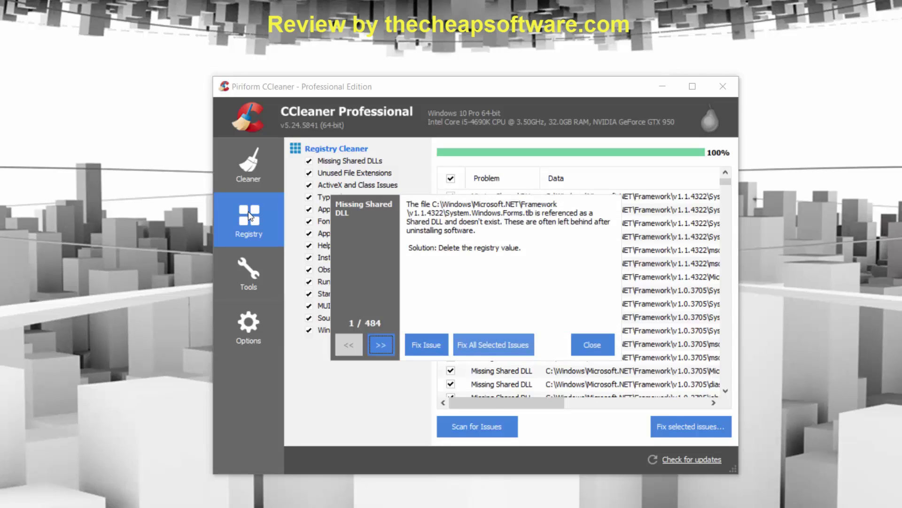
pyautogui.click(493, 344)
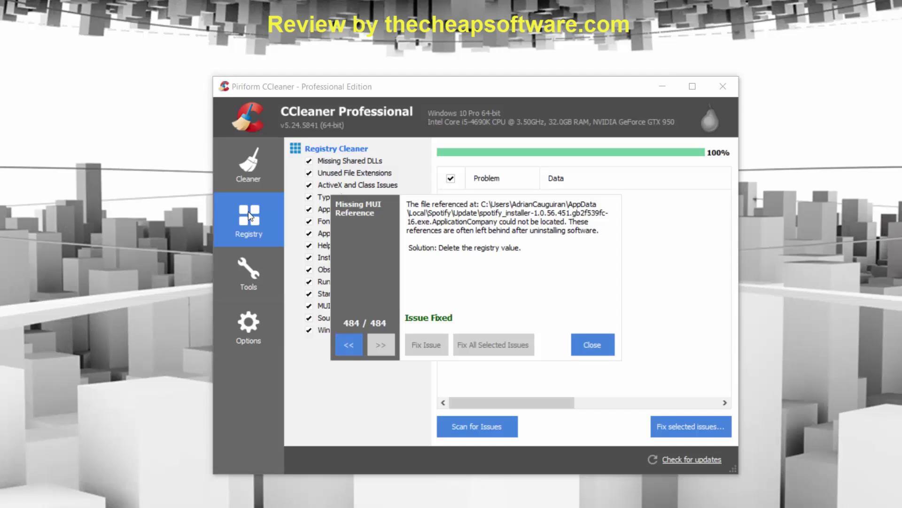
pyautogui.click(349, 345)
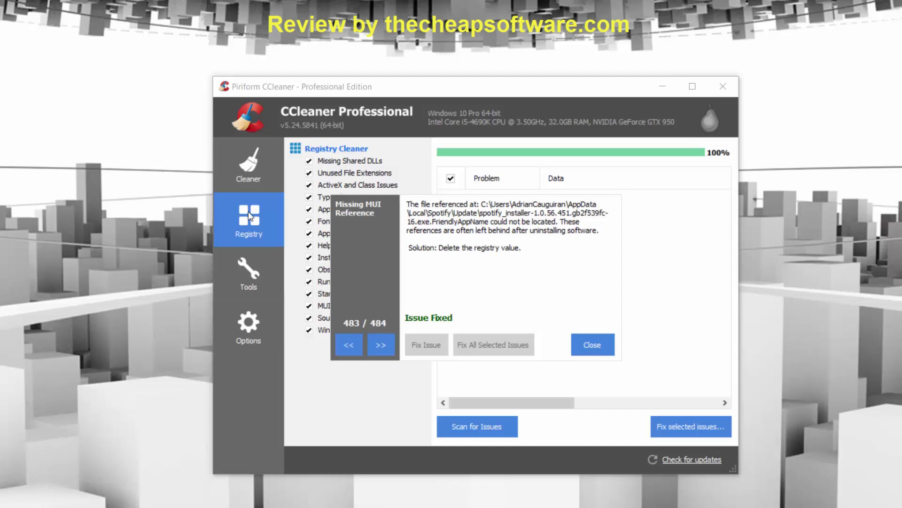
pyautogui.press('Return')
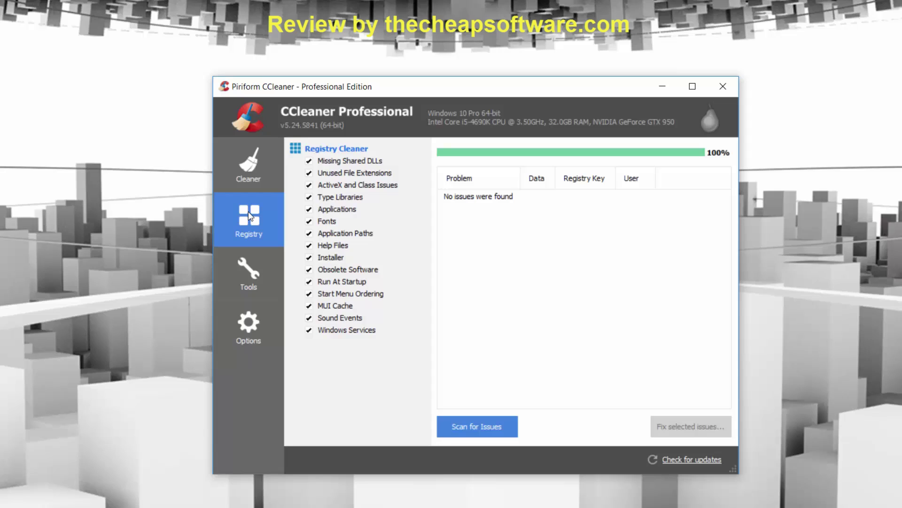
# Step: Examine the installed programs in the Uninstall tool, selecting Adobe Media Encoder CC 2017 to see which actions are offered
pyautogui.click(249, 273)
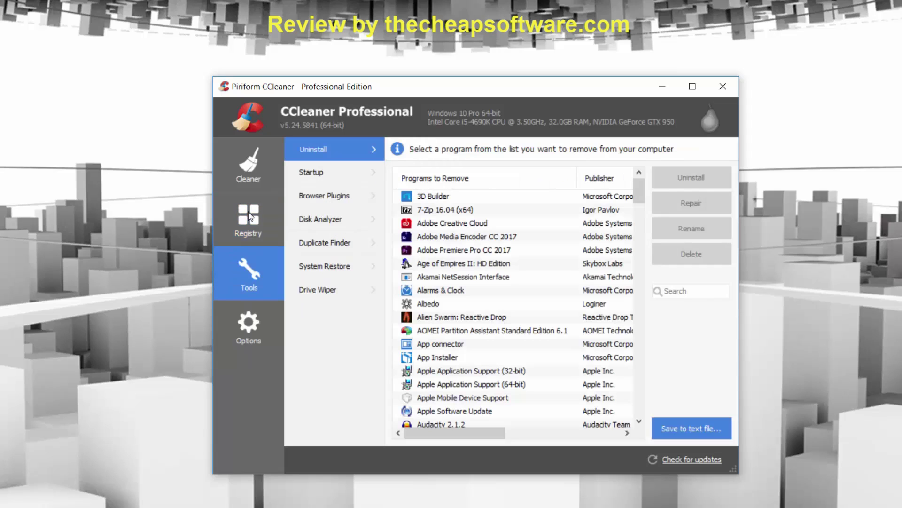
pyautogui.press('Down')
pyautogui.press('Down')
pyautogui.click(466, 236)
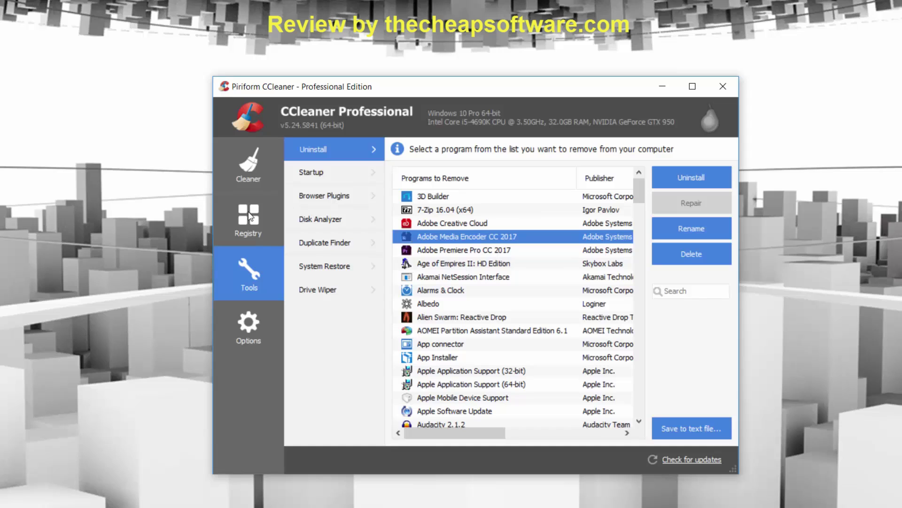
pyautogui.scroll(-2, 250, 216)
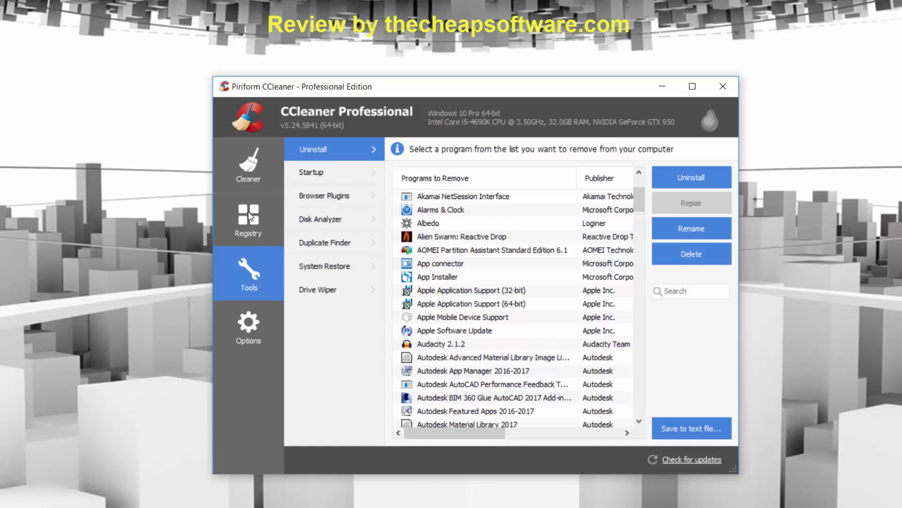
# Step: Examine the Windows programs that run at startup, selecting the Razer Synapse entry to see which actions are offered
pyautogui.press('Down')
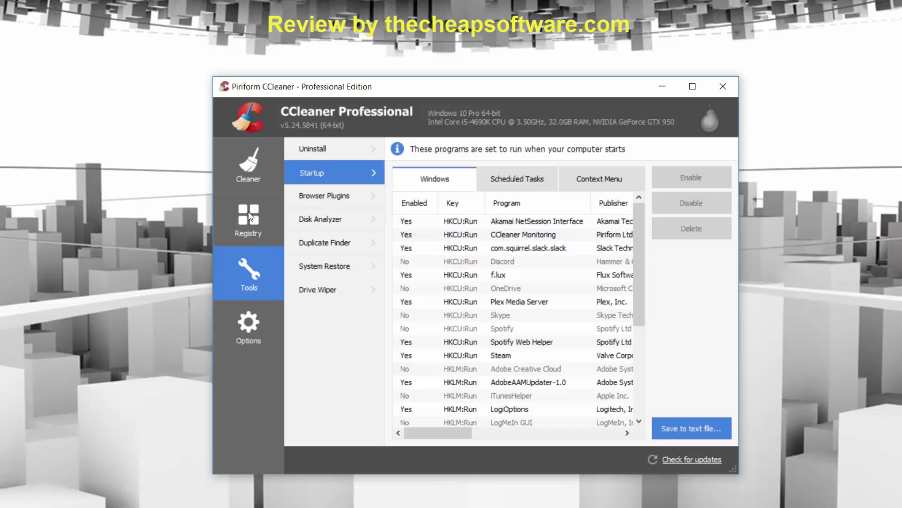
pyautogui.scroll(-4, 250, 216)
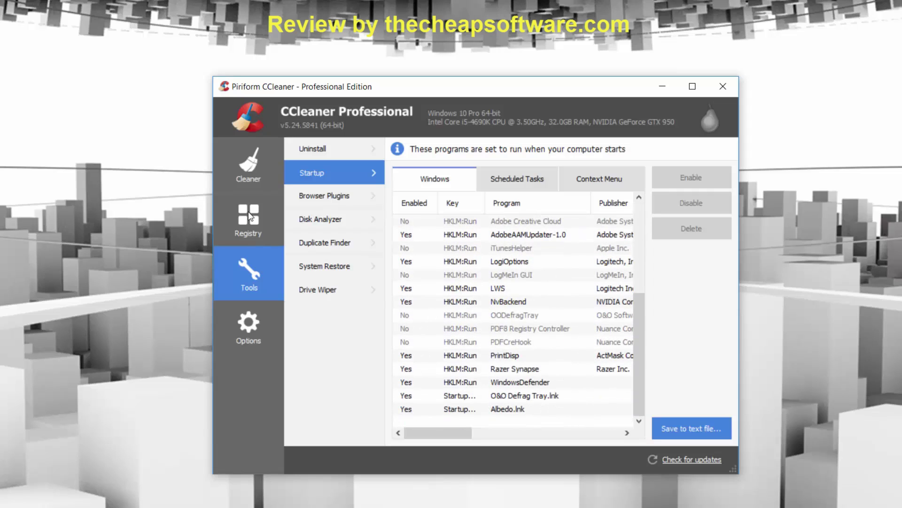
pyautogui.click(514, 369)
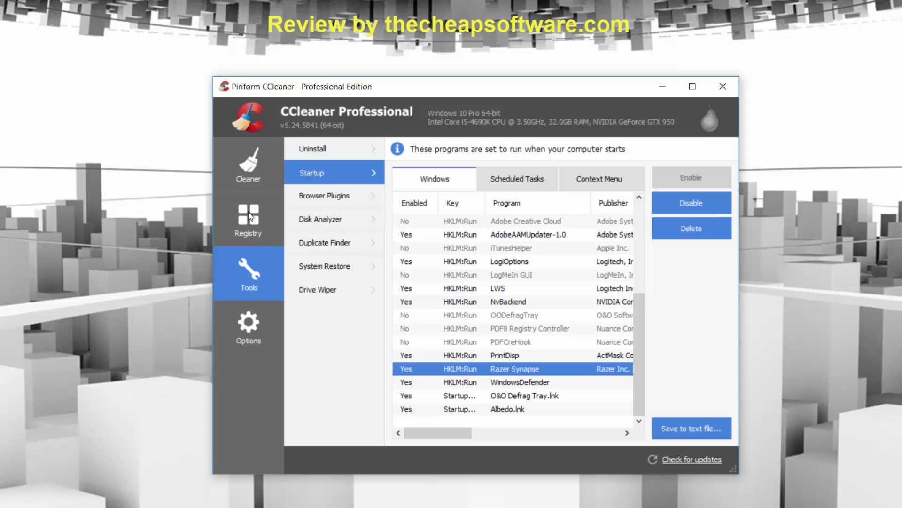
pyautogui.click(691, 203)
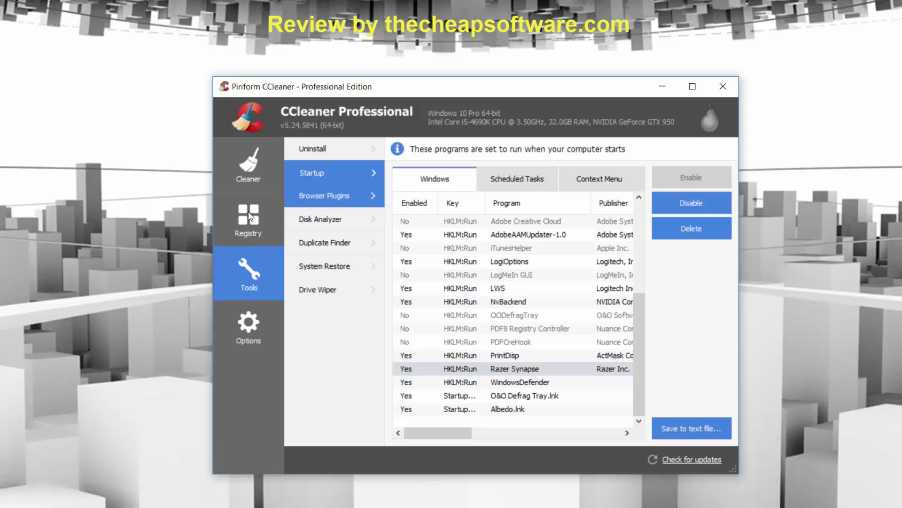
pyautogui.click(325, 196)
pyautogui.click(311, 172)
# Step: Examine the Scheduled Tasks and Context Menu entries of the Startup tool, comparing the latter with the desktop's context menu
pyautogui.click(517, 179)
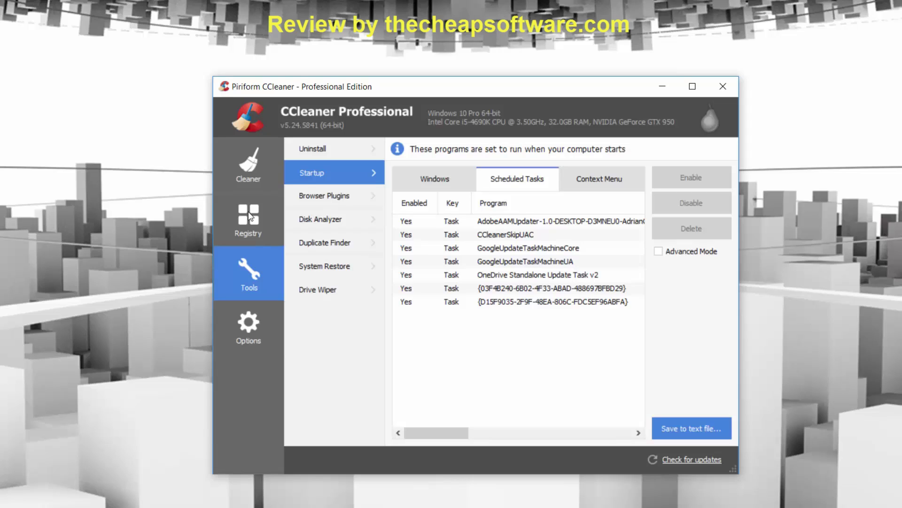
pyautogui.hotkey('ctrl', 'Tab')
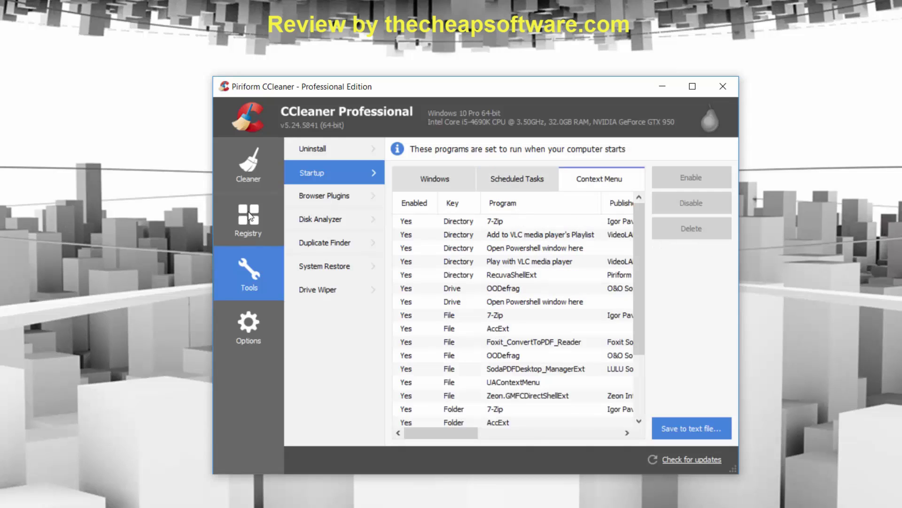
pyautogui.rightClick(817, 259)
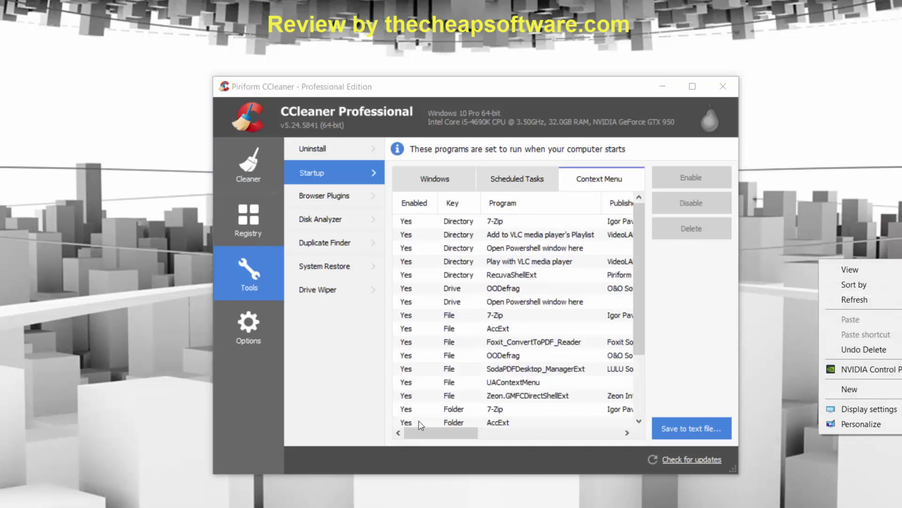
pyautogui.click(532, 459)
pyautogui.rightClick(563, 503)
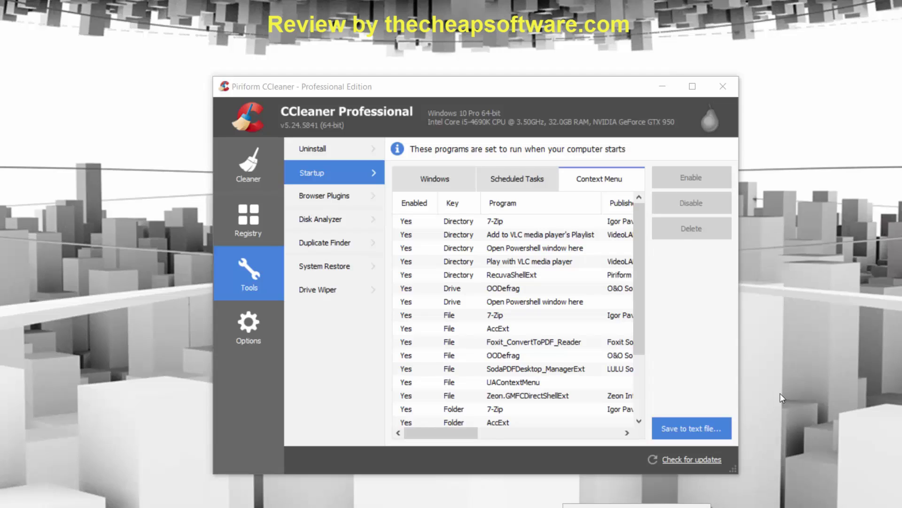
pyautogui.rightClick(799, 322)
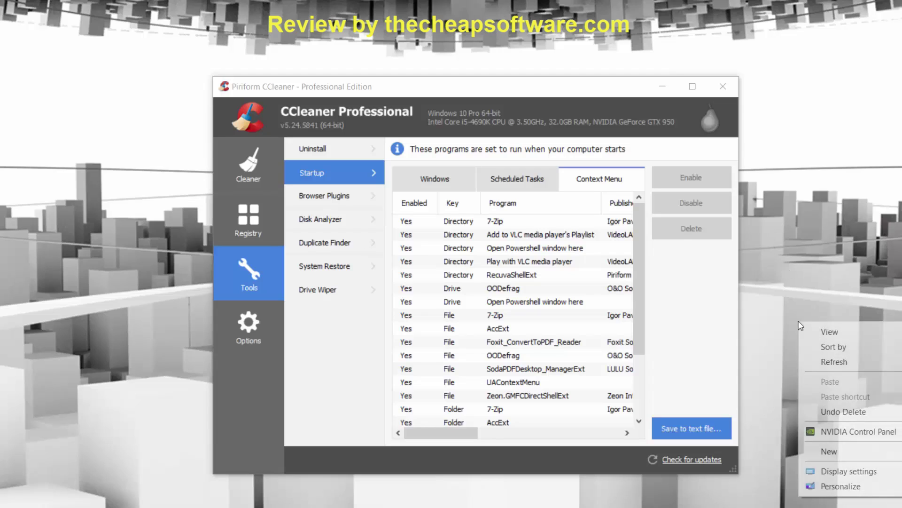
pyautogui.click(812, 284)
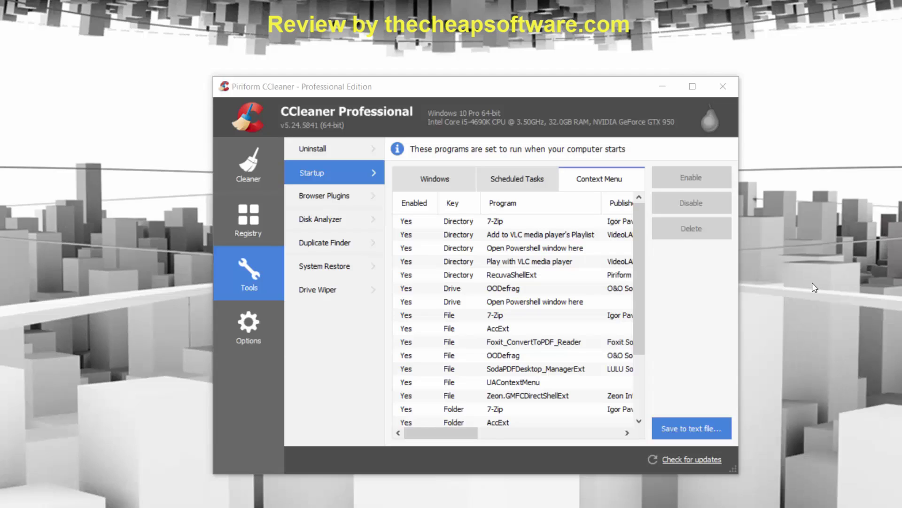
pyautogui.scroll(-2, 514, 383)
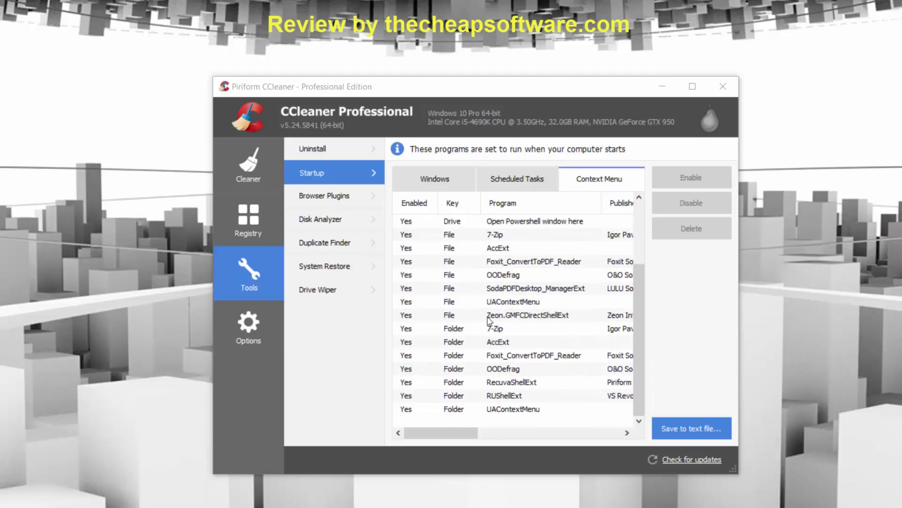